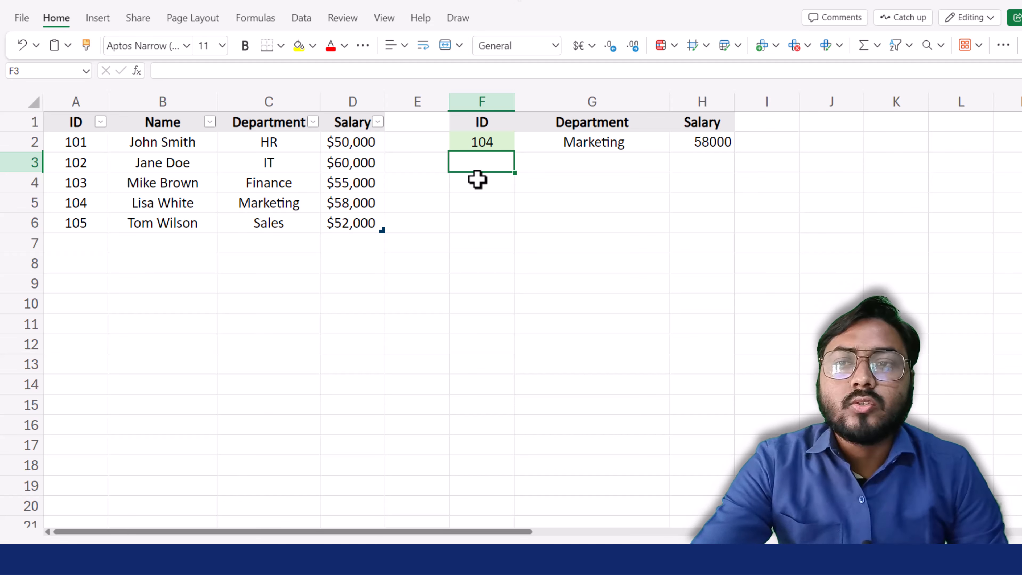
- Left-align the lookup row's ID, Department and Salary values in F2:H2
{"action": "left_click", "coordinate": [503, 141]}
{"action": "left_click", "coordinate": [591, 142]}
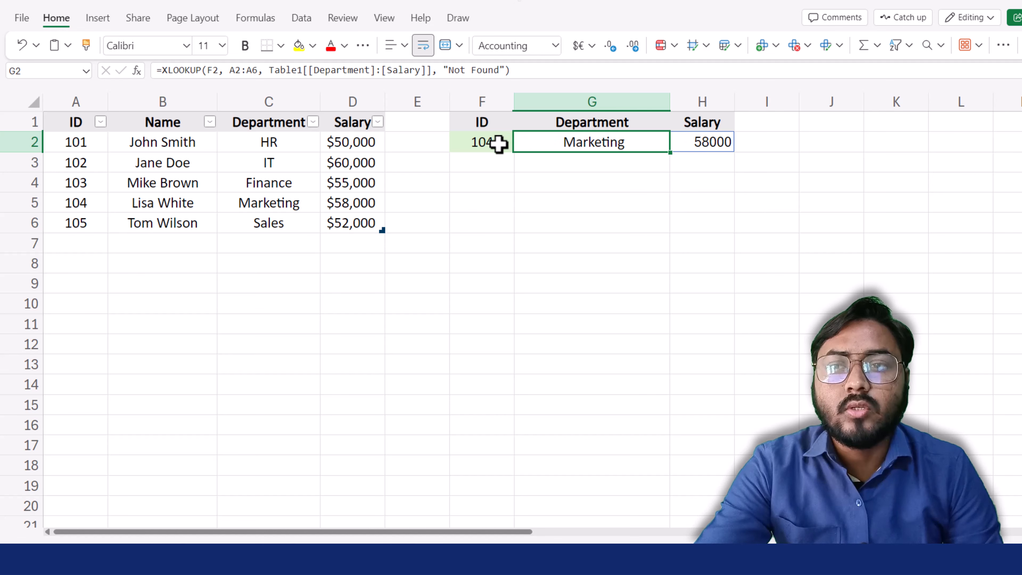
{"action": "left_click_drag", "start_coordinate": [497, 141], "coordinate": [684, 144]}
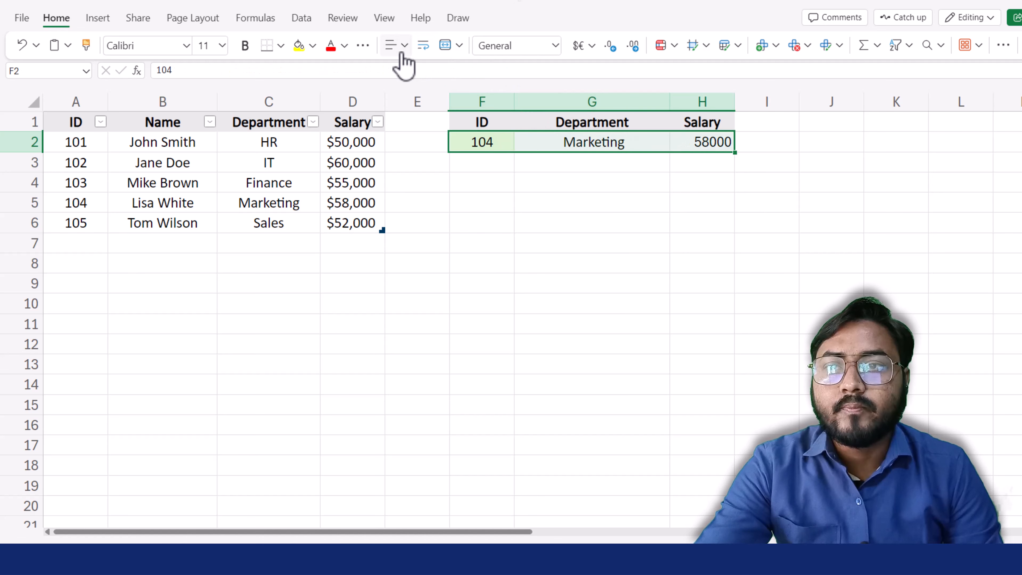
{"action": "left_click", "coordinate": [397, 46]}
{"action": "left_click", "coordinate": [398, 98]}
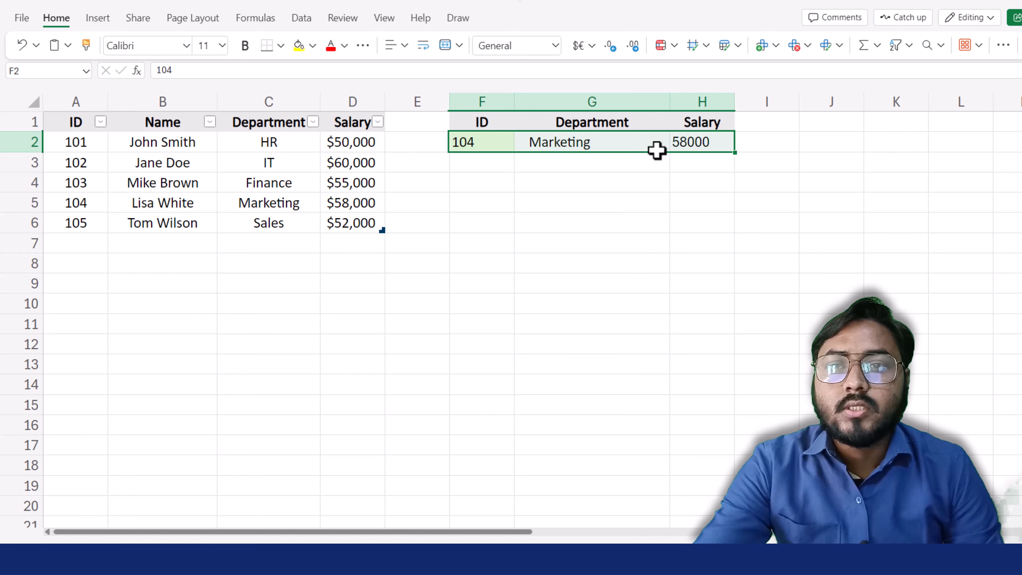
- Left-align the lookup block F1:H2 so the headers match the values below them
{"action": "left_click", "coordinate": [474, 145]}
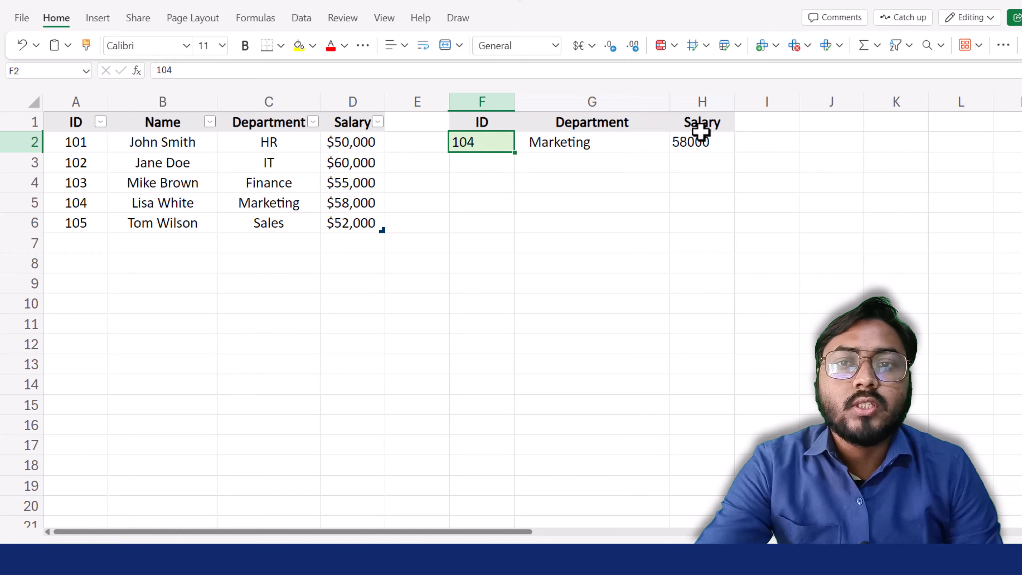
{"action": "left_click_drag", "start_coordinate": [504, 126], "coordinate": [675, 146]}
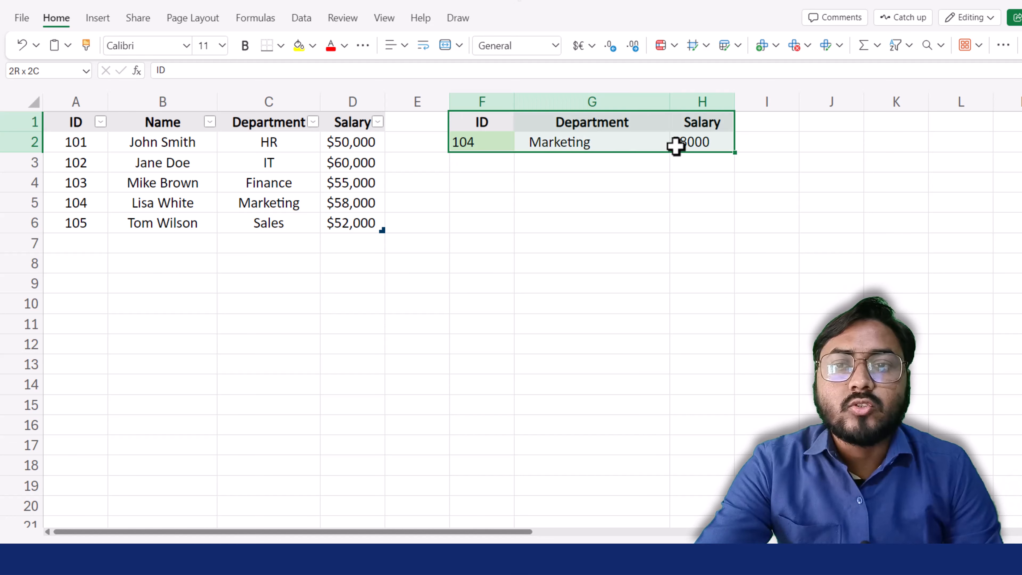
{"action": "left_click", "coordinate": [404, 45]}
{"action": "left_click", "coordinate": [425, 99]}
{"action": "left_click", "coordinate": [483, 182]}
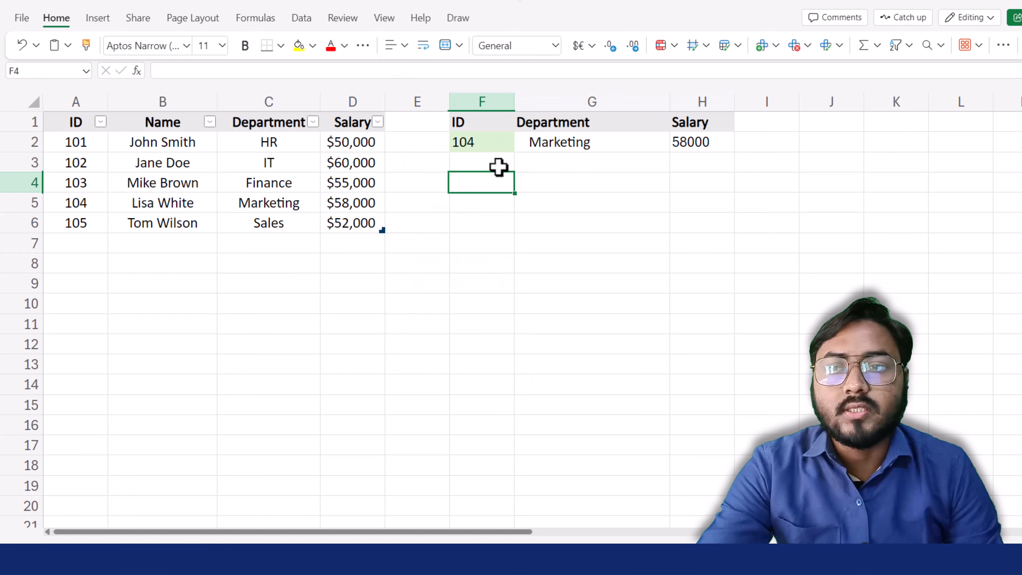
- Review the XLOOKUP formula in G2 and widen column G to about twice its width
{"action": "left_click", "coordinate": [483, 143]}
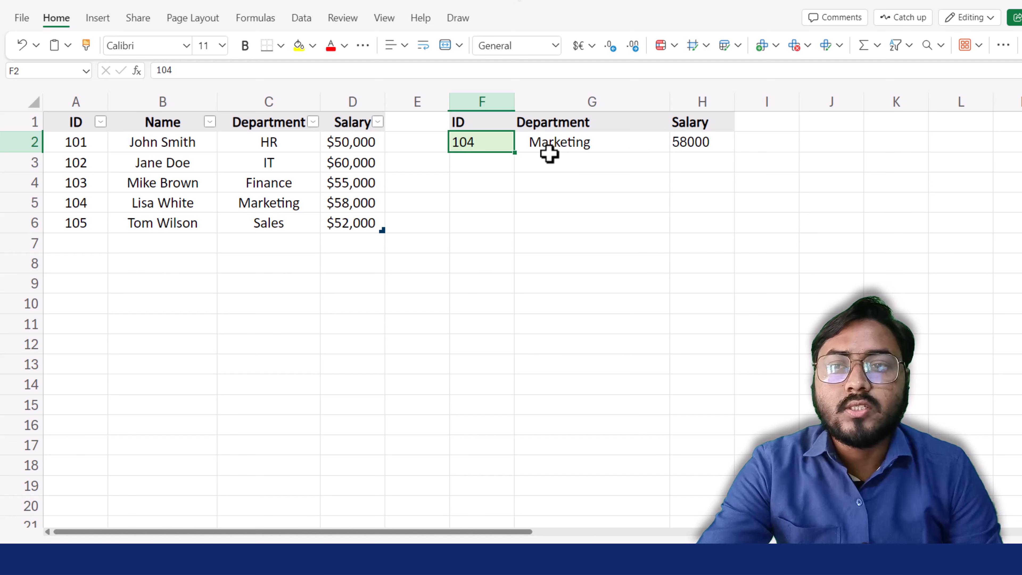
{"action": "left_click", "coordinate": [559, 144]}
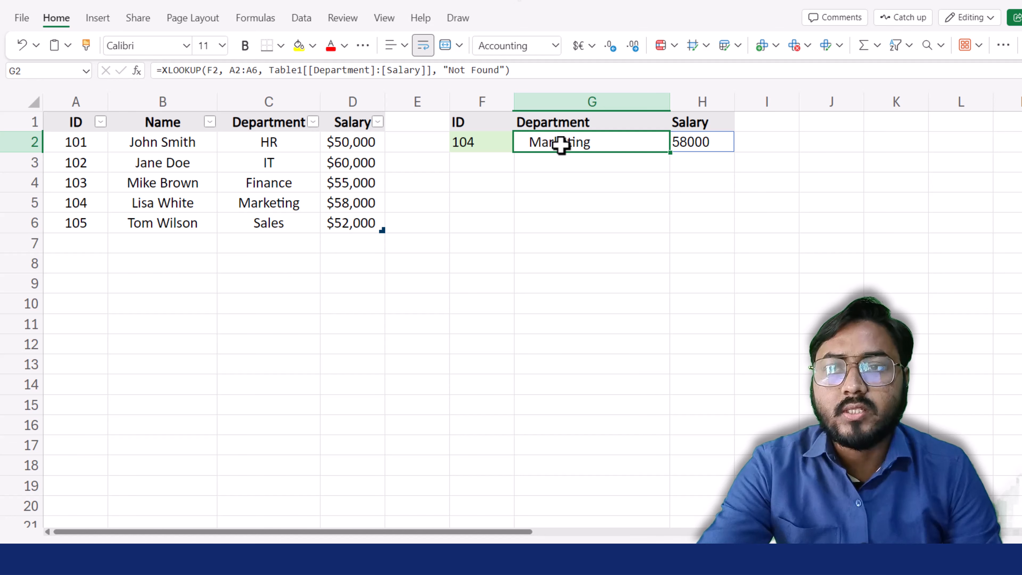
{"action": "left_click", "coordinate": [193, 71]}
{"action": "mouse_move", "coordinate": [611, 155]}
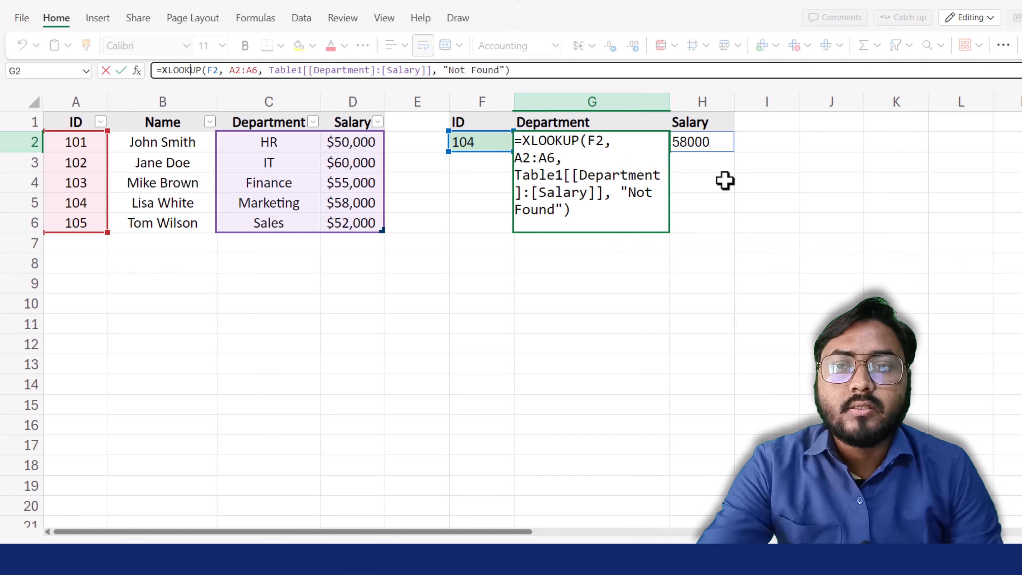
{"action": "key", "text": "Return"}
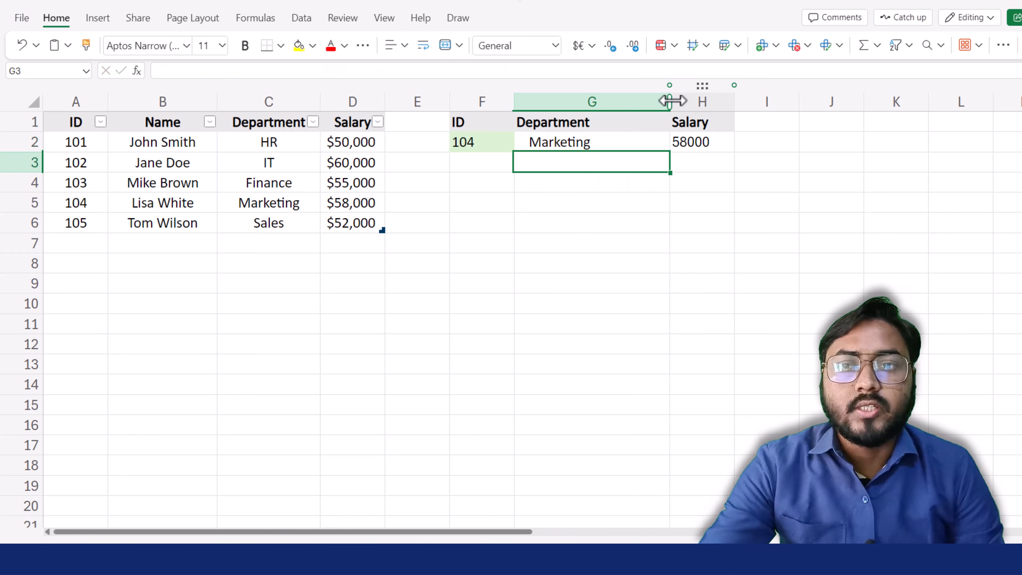
{"action": "left_click_drag", "start_coordinate": [670, 99], "coordinate": [852, 97]}
- Examine the lookup value, lookup array, return array and if-not-found arguments of the XLOOKUP formula in G2
{"action": "left_click", "coordinate": [589, 142]}
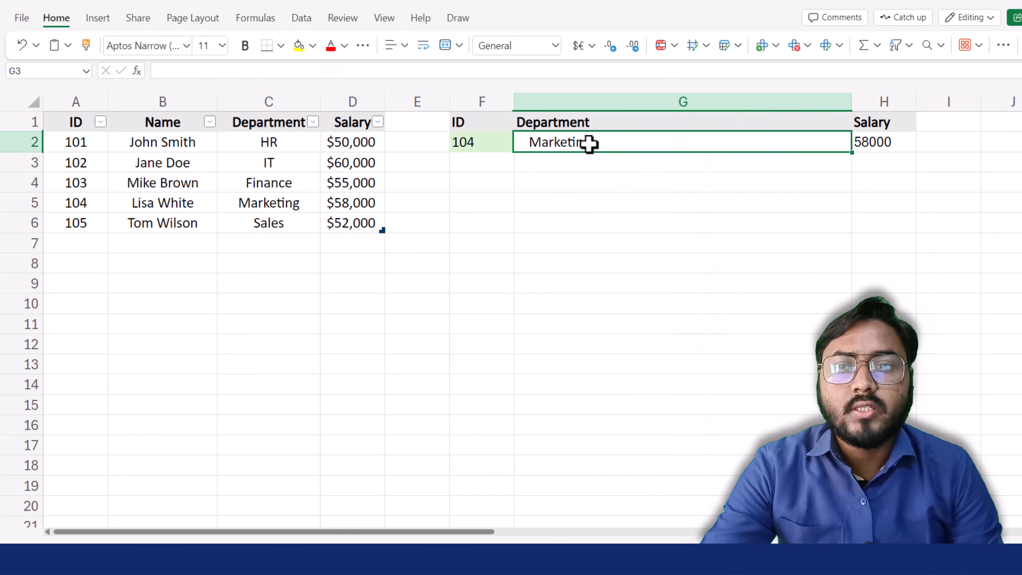
{"action": "double_click", "coordinate": [588, 143]}
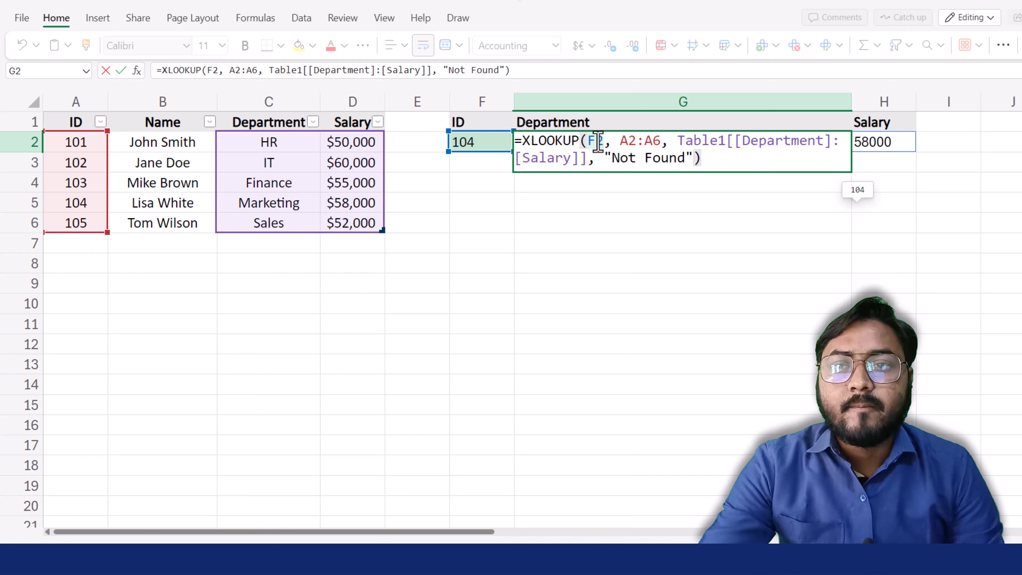
{"action": "left_click", "coordinate": [598, 142]}
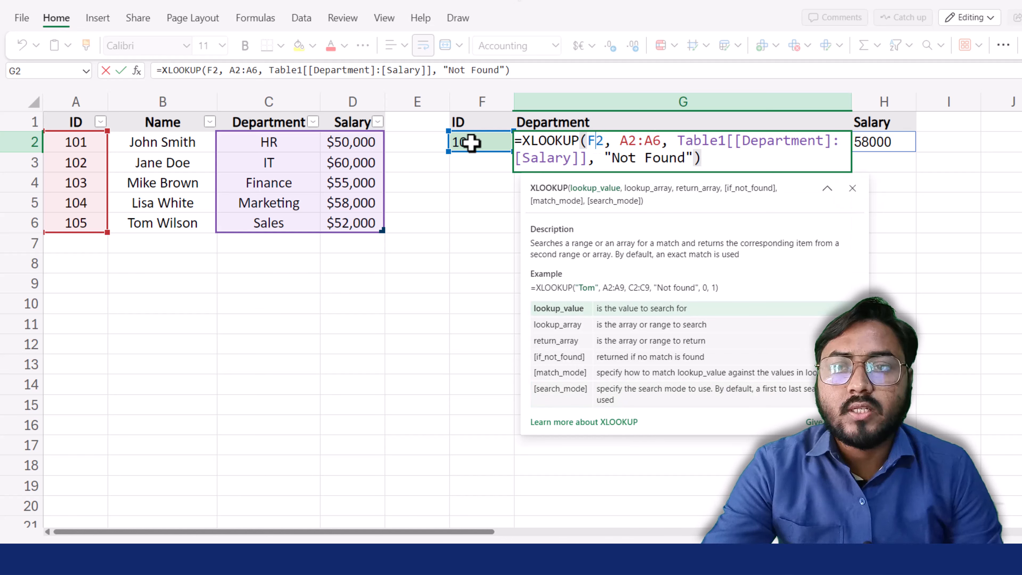
{"action": "left_click", "coordinate": [646, 143]}
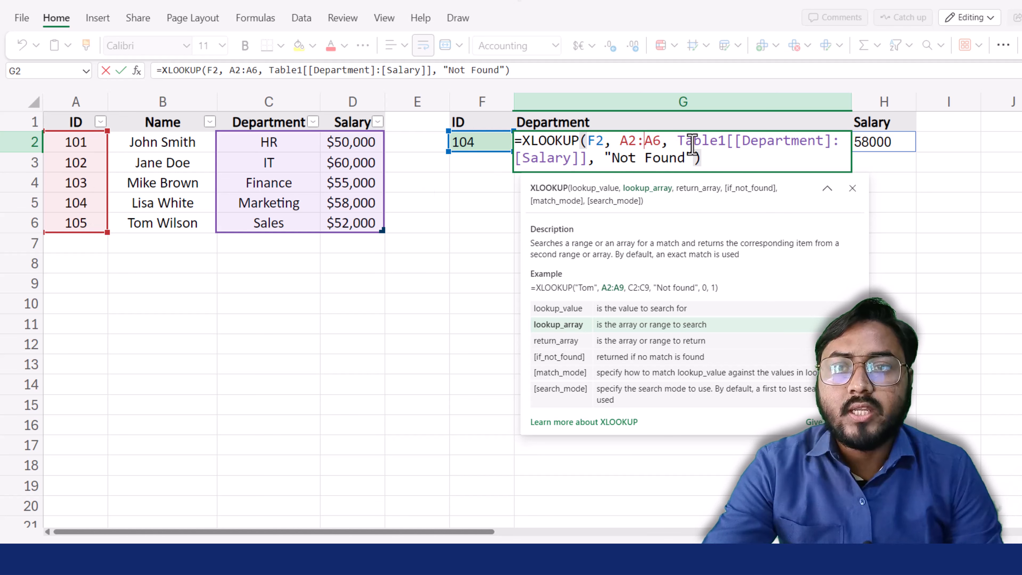
{"action": "mouse_move", "coordinate": [705, 136]}
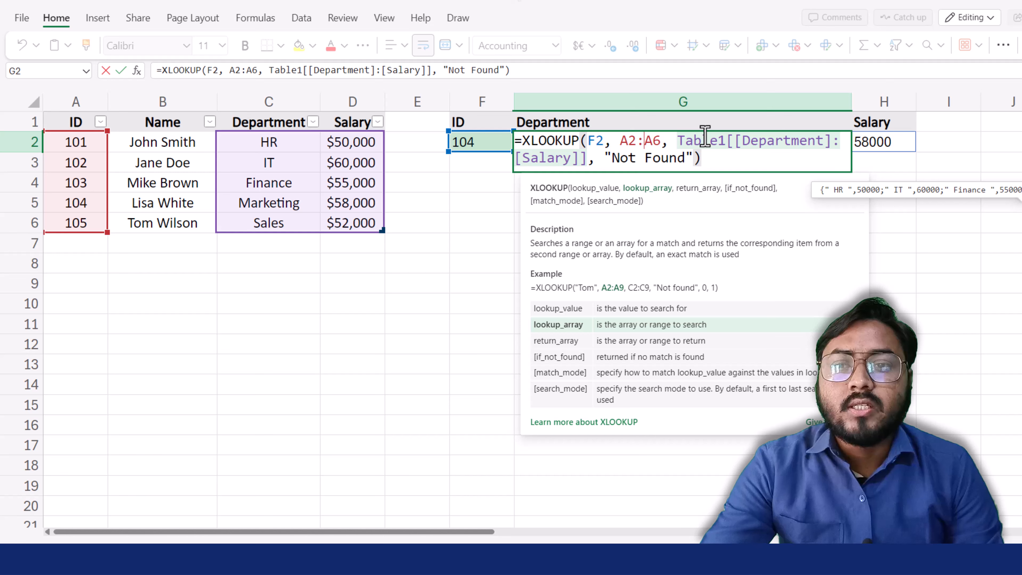
{"action": "left_click", "coordinate": [705, 136]}
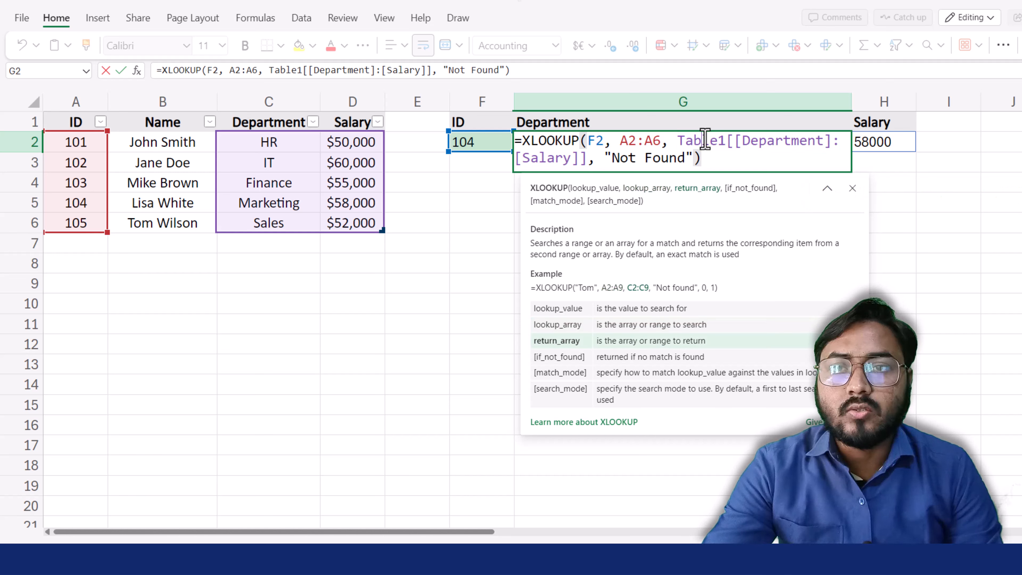
{"action": "mouse_move", "coordinate": [735, 143]}
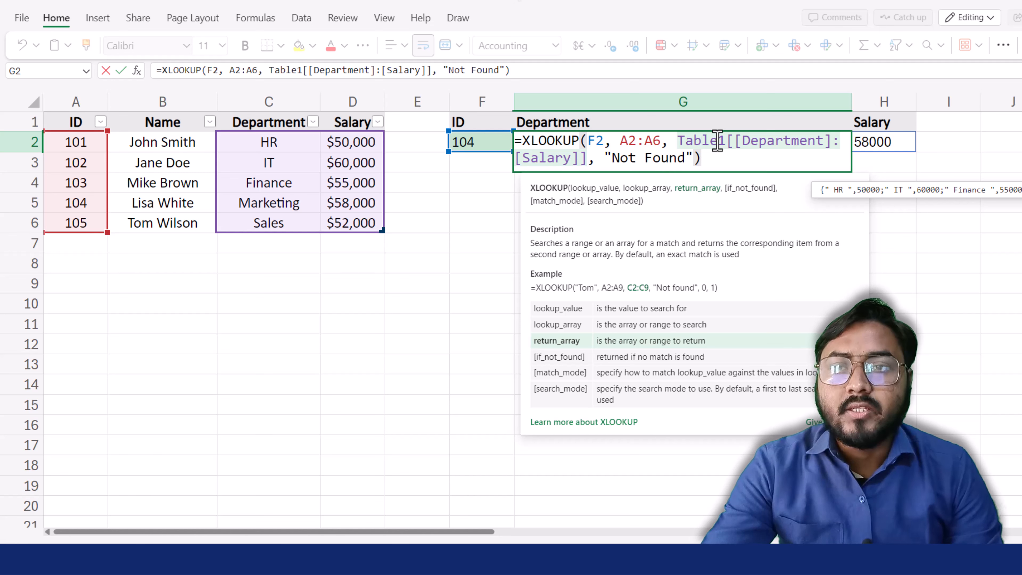
{"action": "left_click_drag", "start_coordinate": [650, 161], "coordinate": [688, 163]}
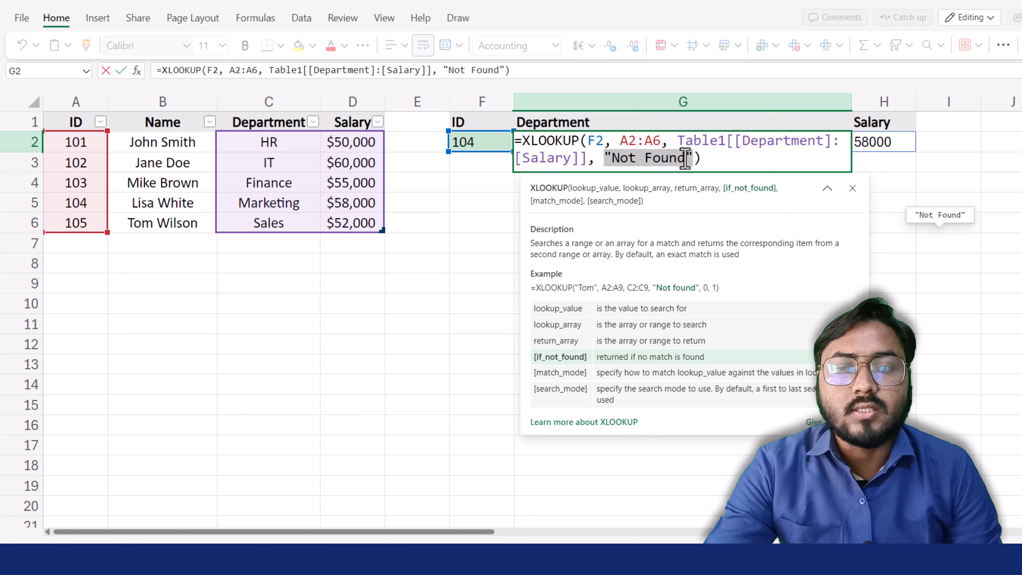
{"action": "left_click_drag", "start_coordinate": [684, 159], "coordinate": [714, 152]}
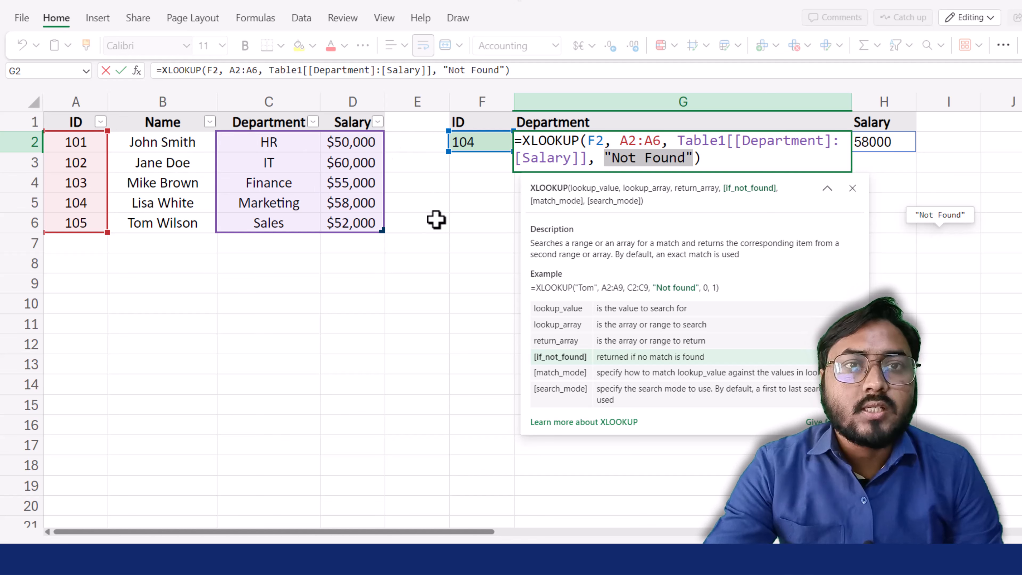
{"action": "key", "text": "Return"}
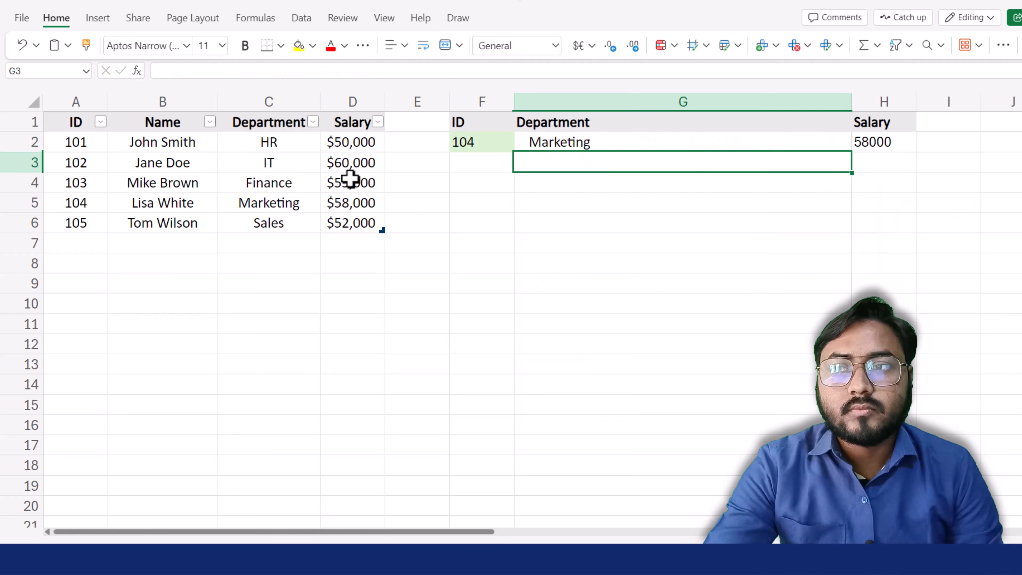
{"action": "left_click", "coordinate": [590, 143]}
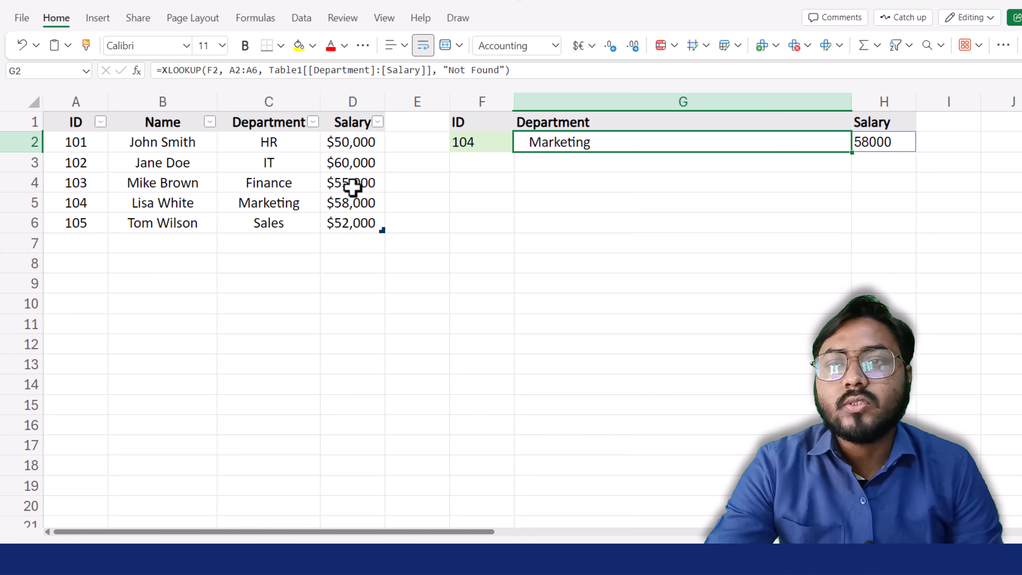
- Insert one blank column between the ID and Department columns of the lookup block
{"action": "left_click", "coordinate": [536, 94]}
{"action": "right_click", "coordinate": [535, 92]}
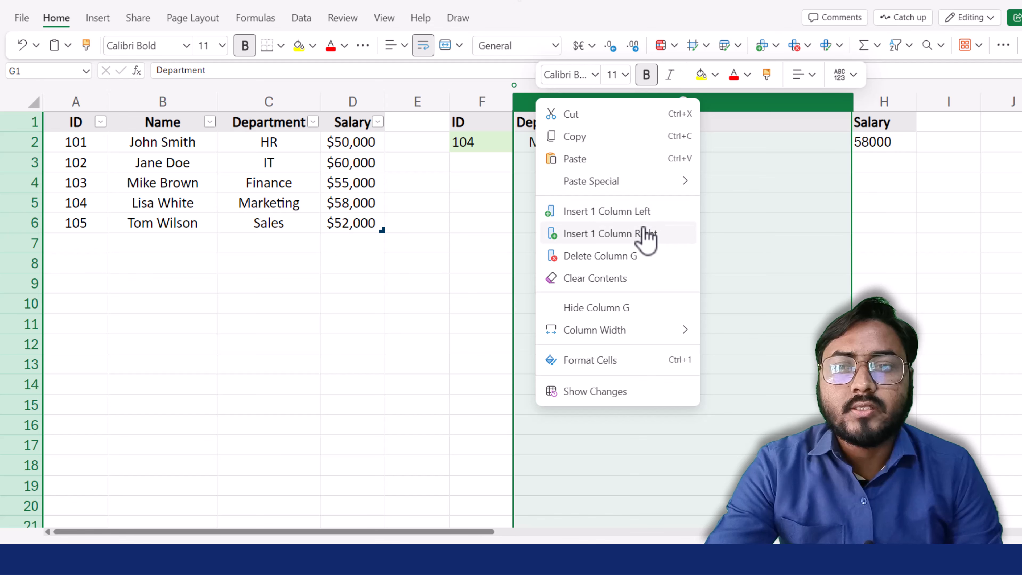
{"action": "left_click", "coordinate": [649, 213]}
{"action": "left_click", "coordinate": [547, 122]}
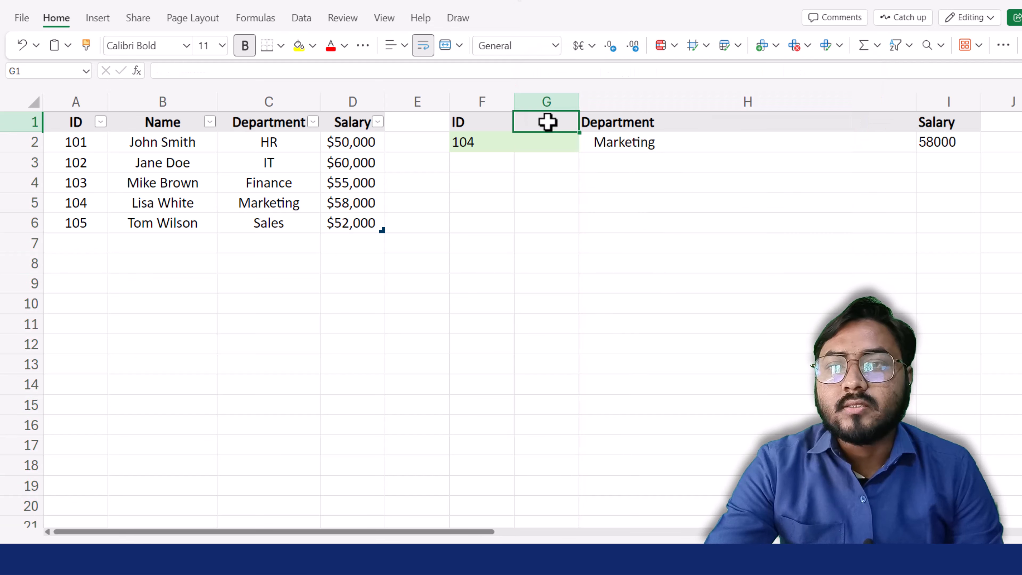
- Copy the Name header from B1 into G1 of the lookup block
{"action": "left_click", "coordinate": [171, 124]}
{"action": "key", "text": "ctrl+c"}
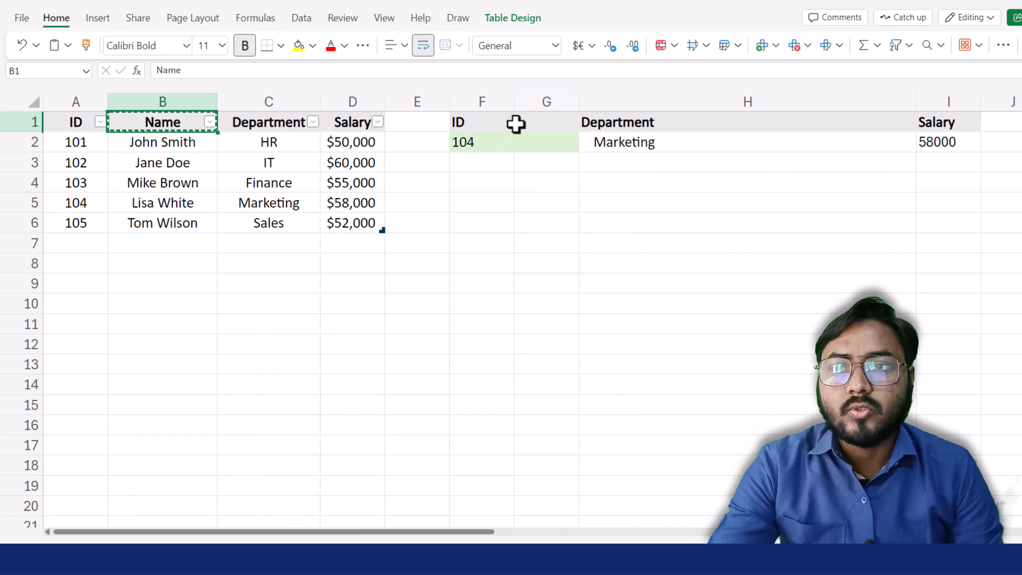
{"action": "left_click", "coordinate": [516, 124]}
{"action": "key", "text": "ctrl+v"}
{"action": "left_click", "coordinate": [542, 147]}
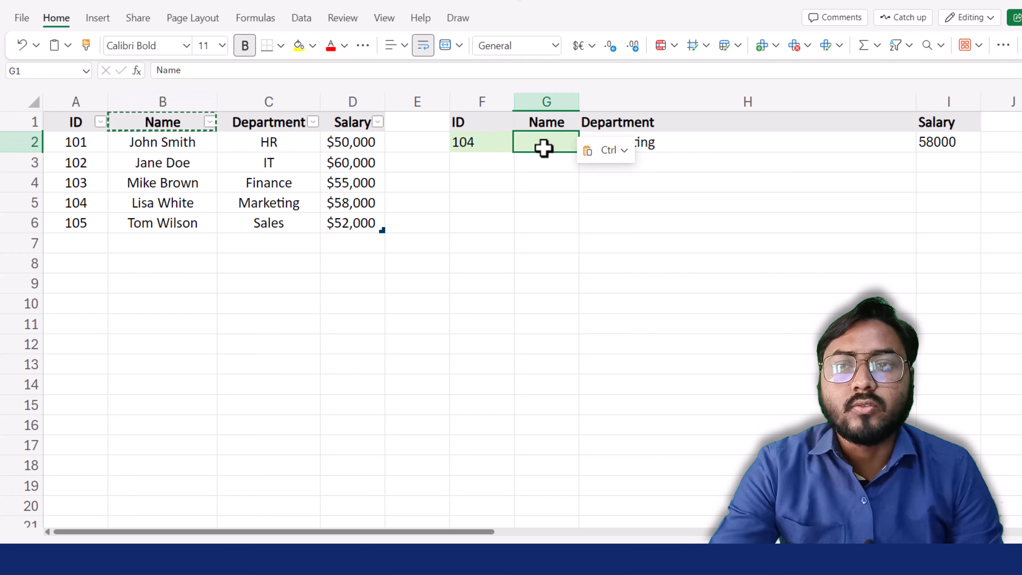
- Delete the existing XLOOKUP formula from H2 under the Department header
{"action": "left_click", "coordinate": [680, 143]}
{"action": "left_click", "coordinate": [426, 71]}
{"action": "key", "text": "ctrl+a"}
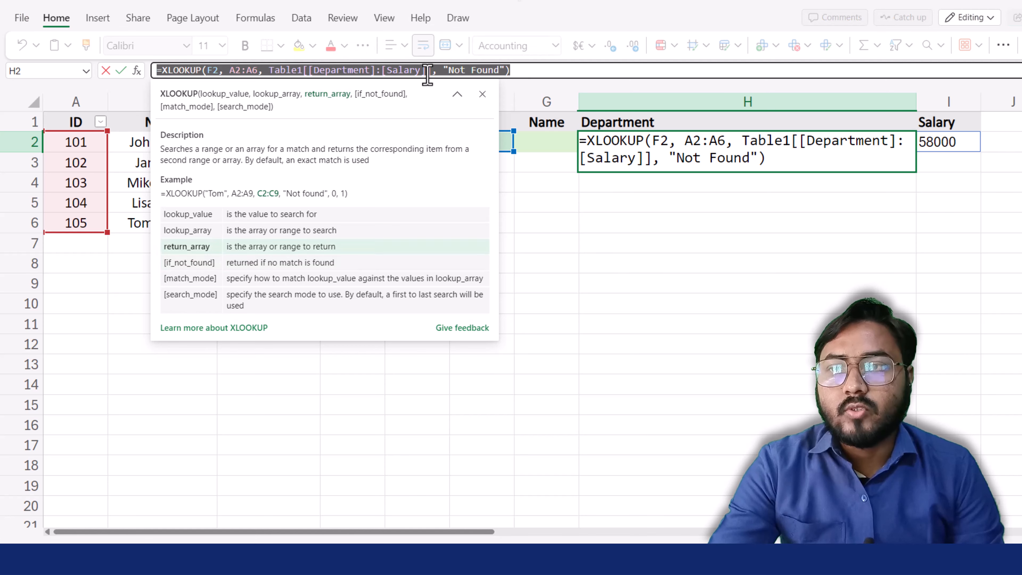
{"action": "key", "text": "Delete"}
{"action": "left_click", "coordinate": [545, 142]}
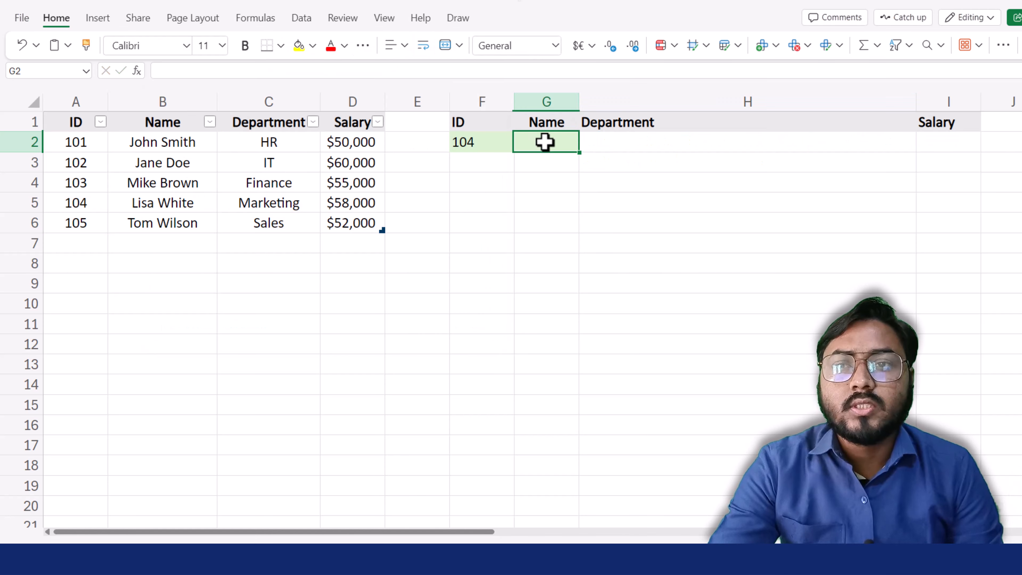
- Start an XLOOKUP formula in G2 with F2 as the lookup value and the table's ID column, Table1[ID], as the lookup array
{"action": "double_click", "coordinate": [545, 141]}
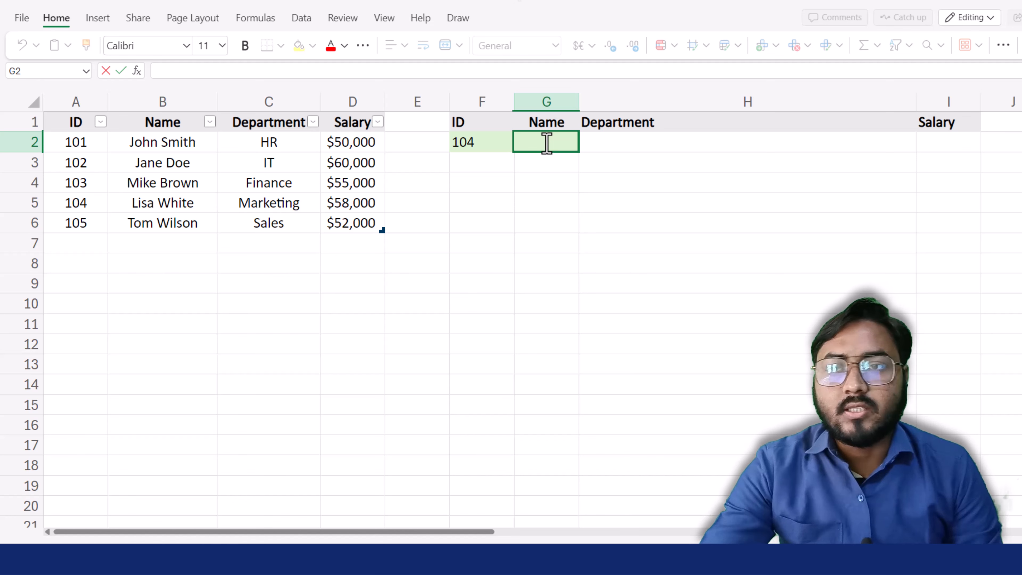
{"action": "type", "text": "="}
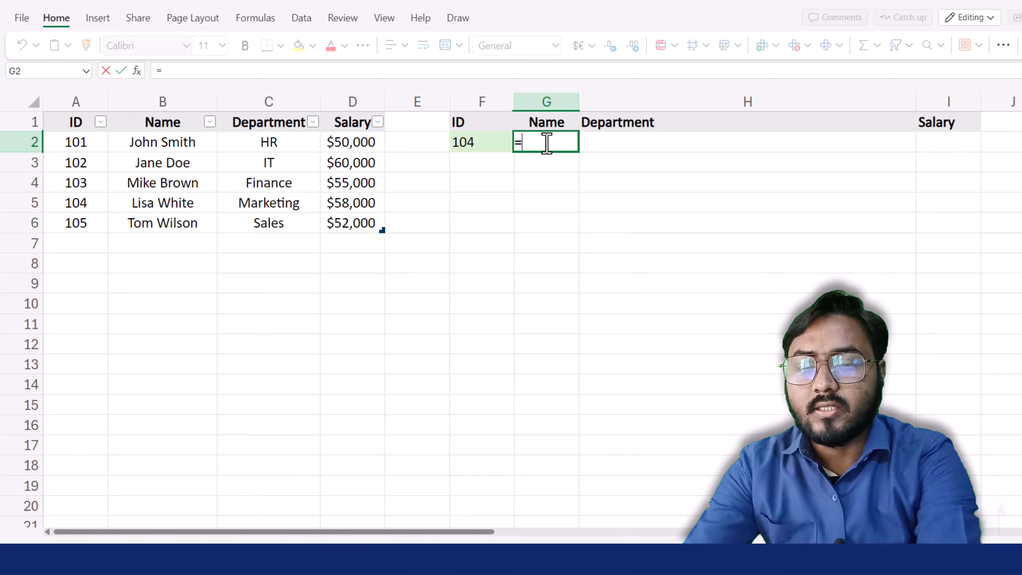
{"action": "type", "text": "xlo"}
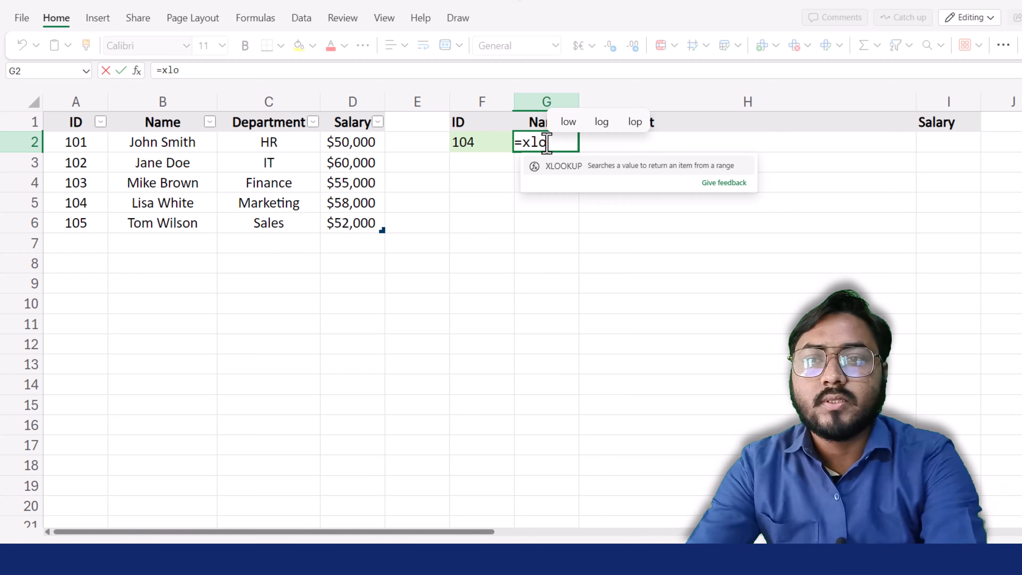
{"action": "key", "text": "Tab"}
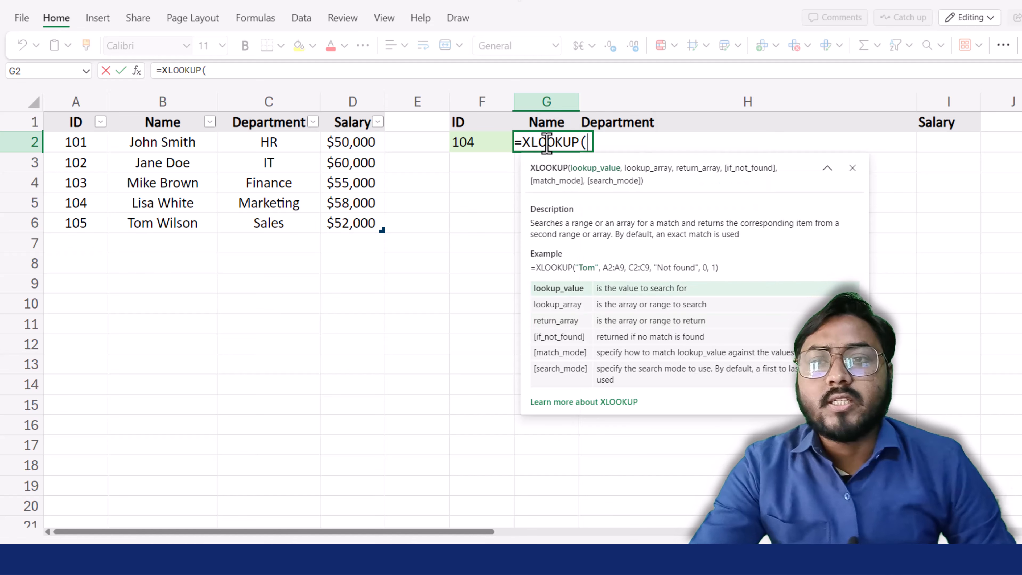
{"action": "left_click", "coordinate": [488, 142]}
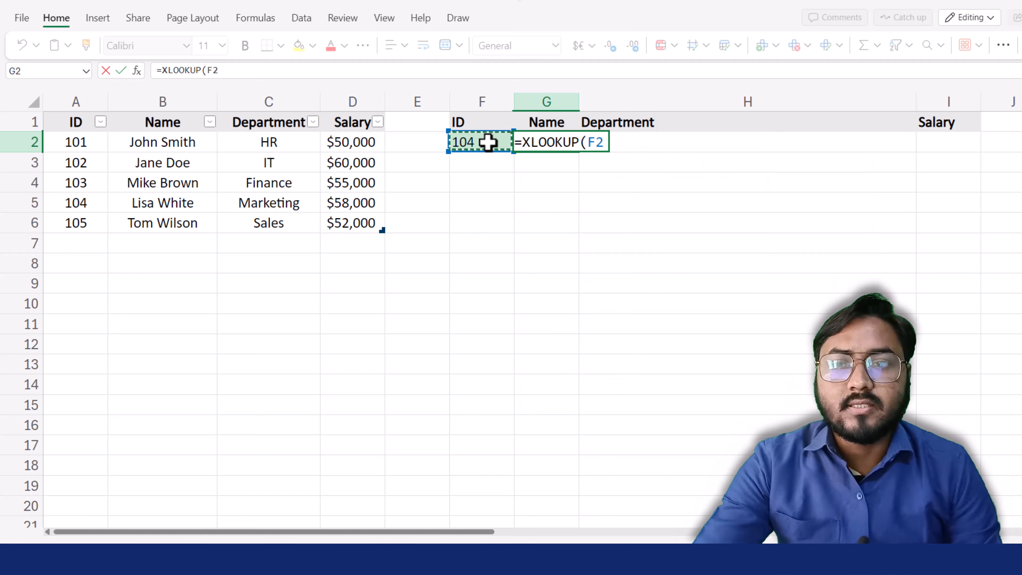
{"action": "type", "text": ","}
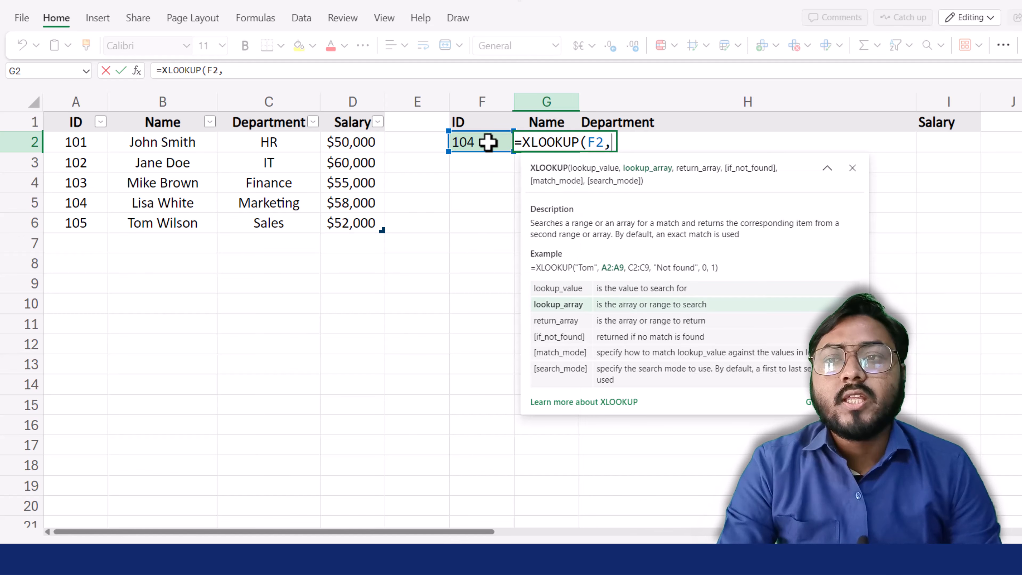
{"action": "left_click_drag", "start_coordinate": [91, 141], "coordinate": [84, 223]}
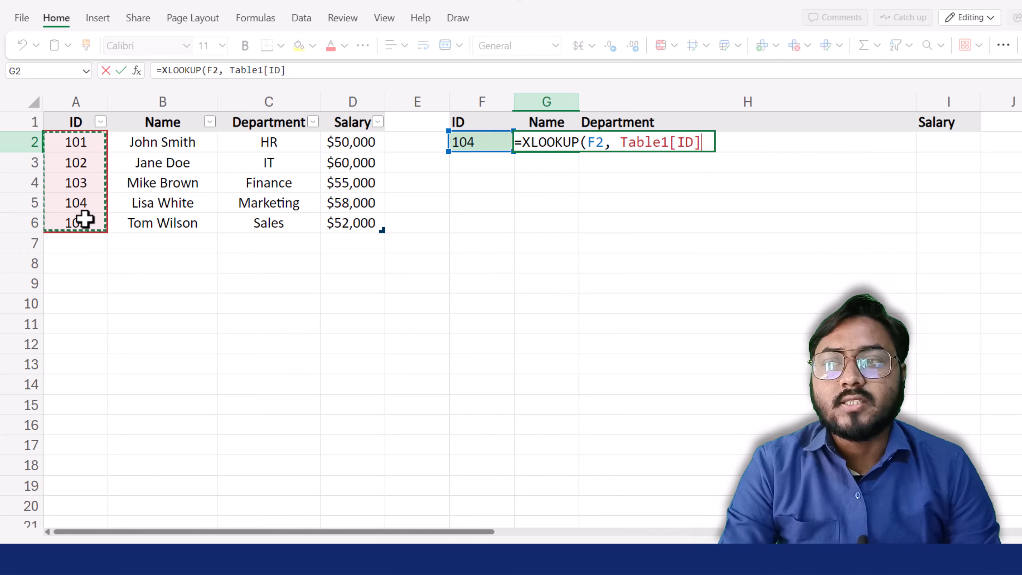
{"action": "type", "text": ","}
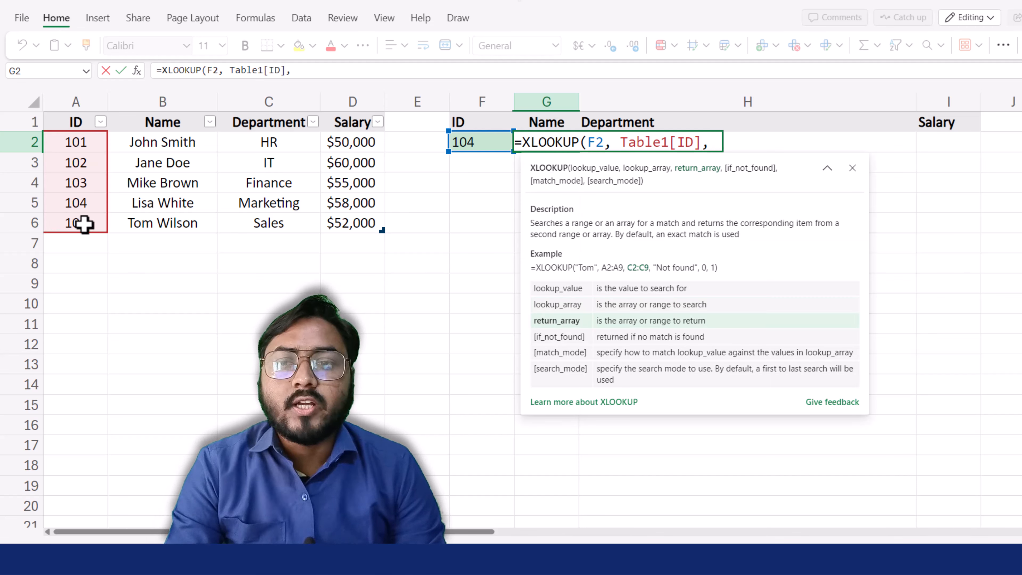
- Complete the G2 formula with Table1[[Name]:[Salary]] as the return array and "Not found" as the if-not-found text
{"action": "left_click_drag", "start_coordinate": [146, 141], "coordinate": [338, 226]}
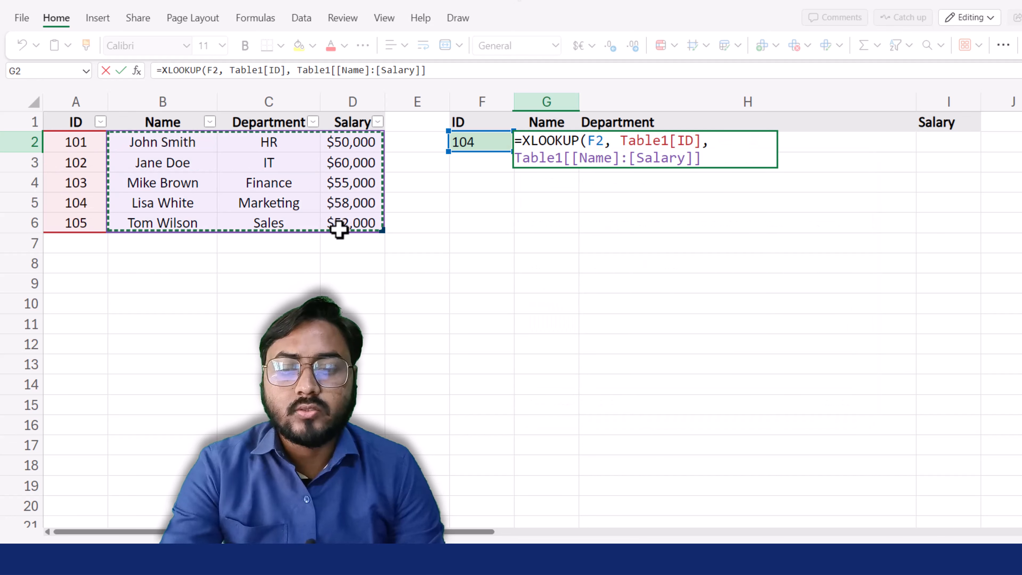
{"action": "type", "text": ","}
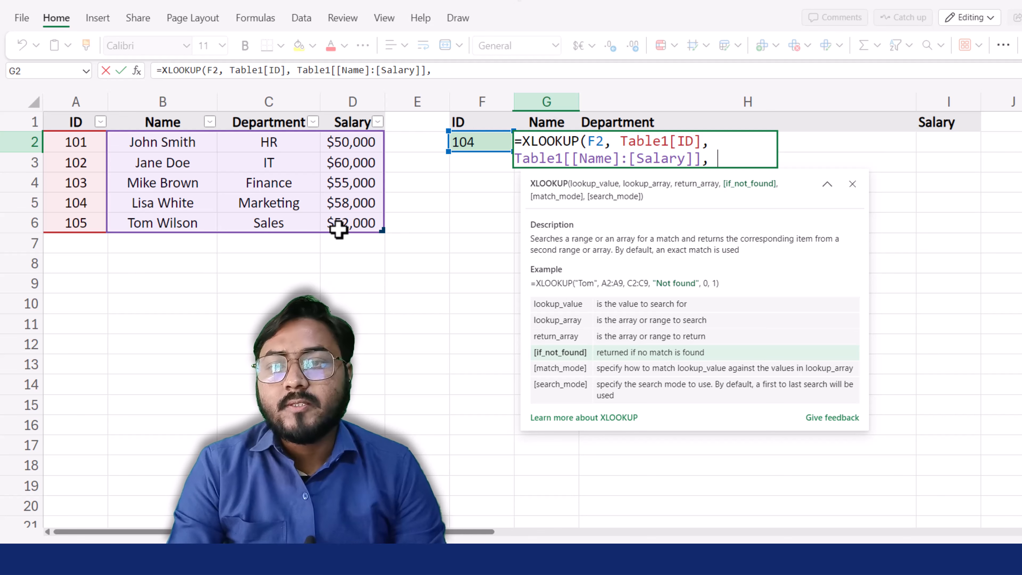
{"action": "type", "text": " \""}
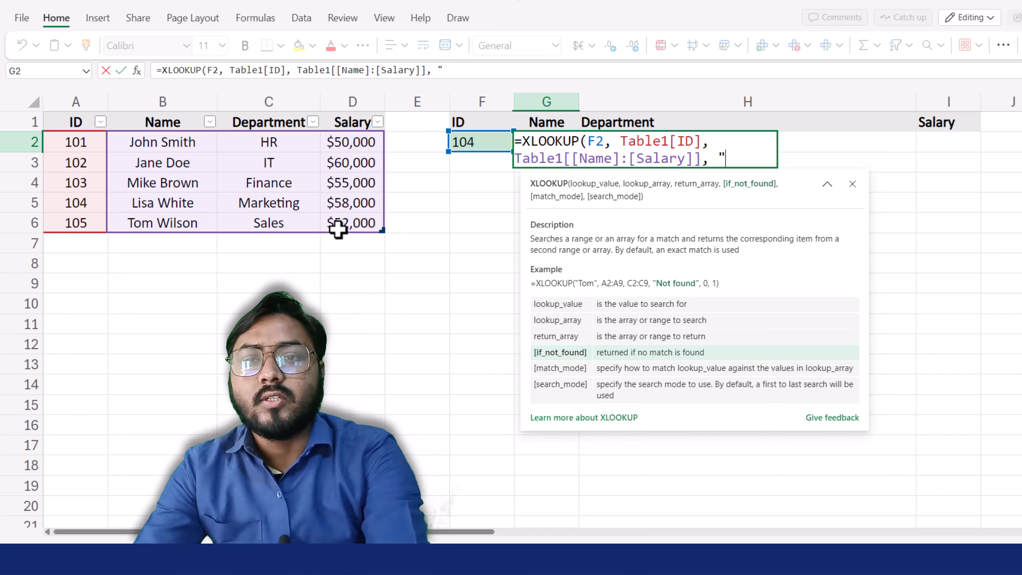
{"action": "type", "text": "N"}
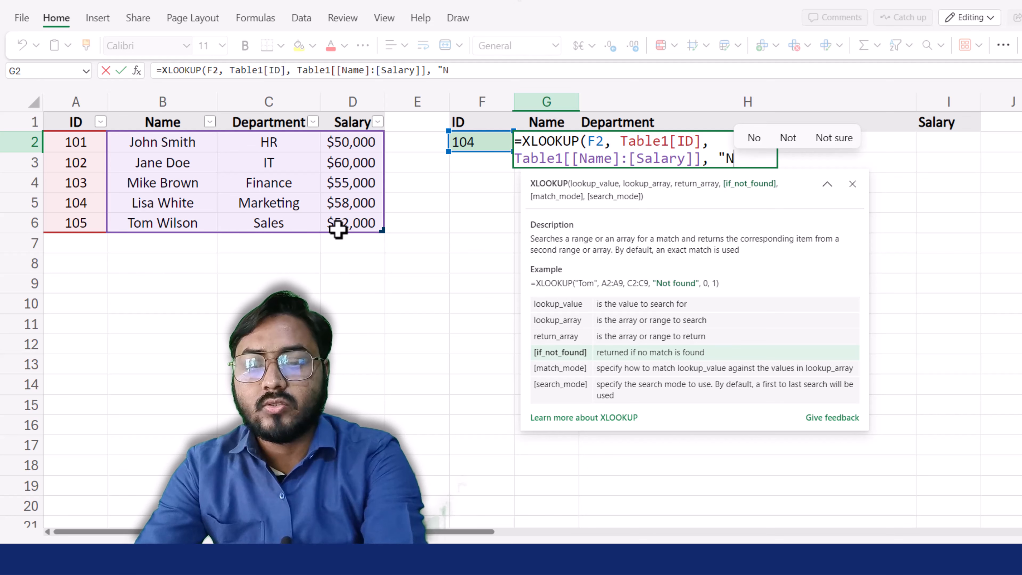
{"action": "type", "text": "ot found"}
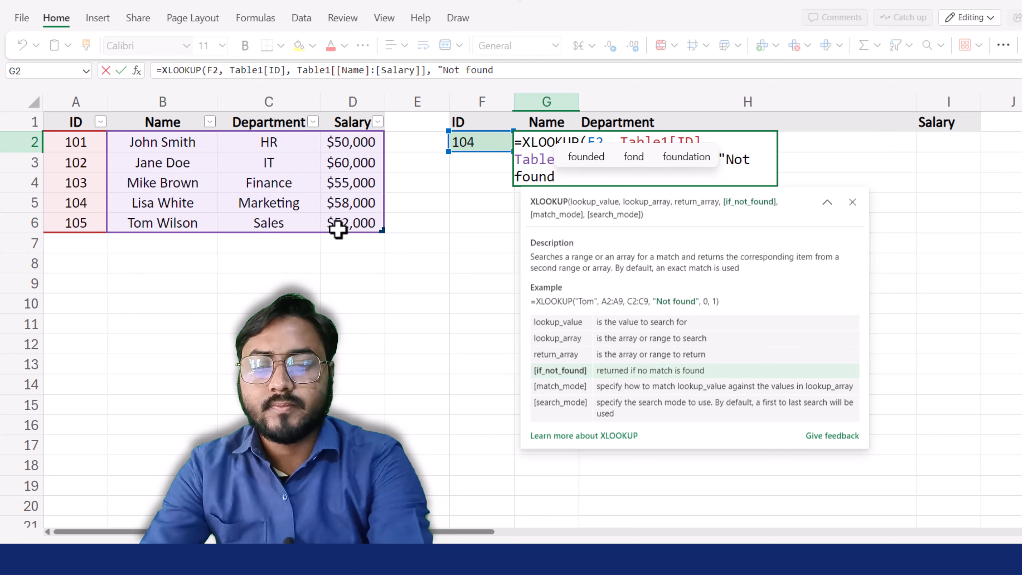
{"action": "type", "text": "\""}
{"action": "type", "text": ","}
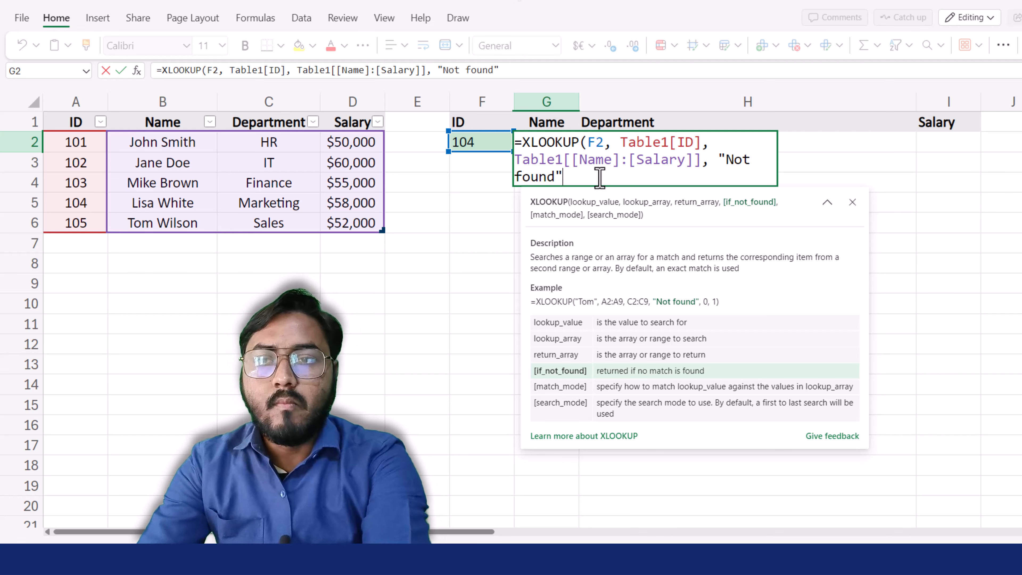
{"action": "type", "text": ")"}
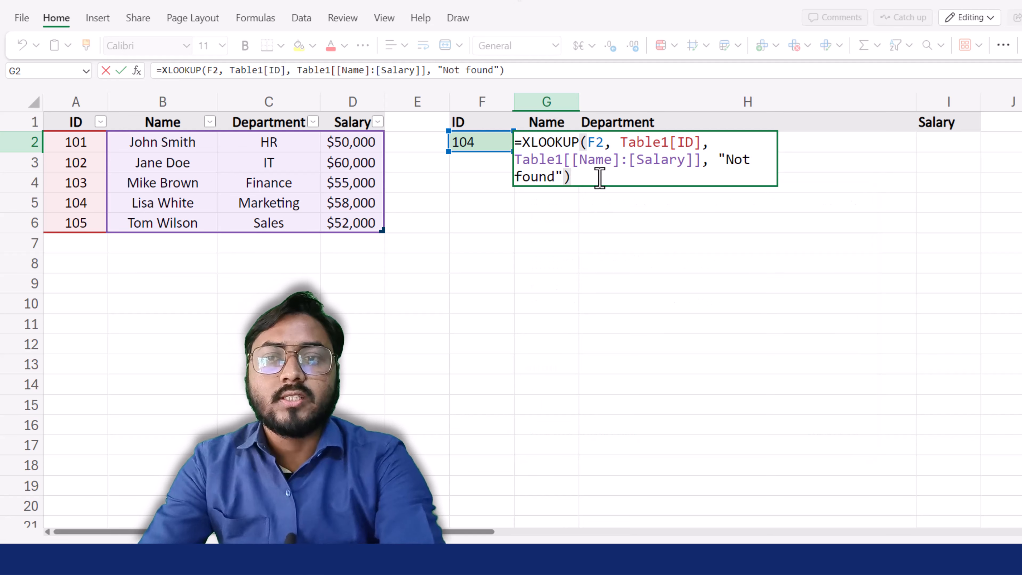
{"action": "key", "text": "Return"}
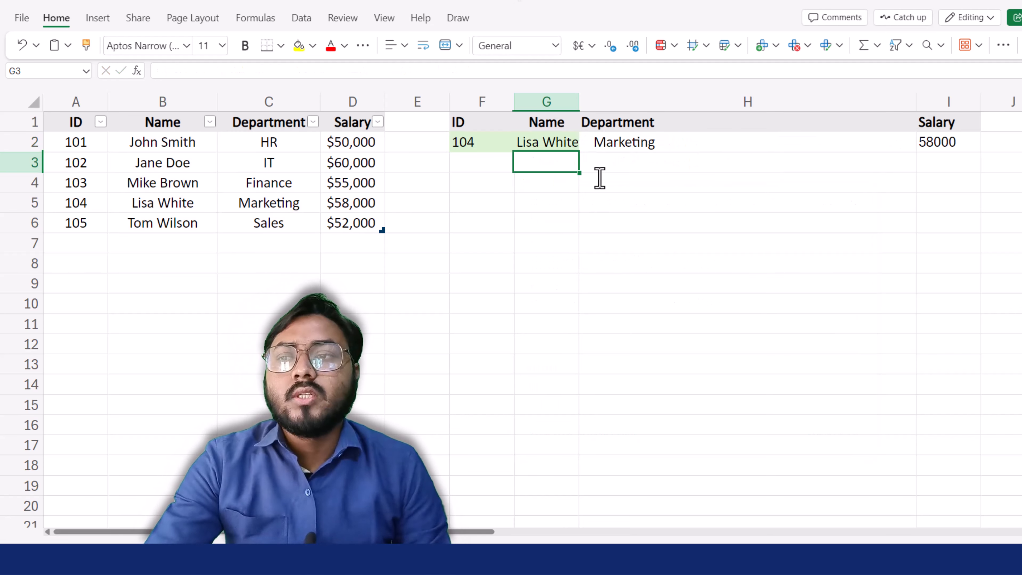
- Widen column G slightly to fit the Name result and narrow the oversized Department column H
{"action": "left_click", "coordinate": [479, 144]}
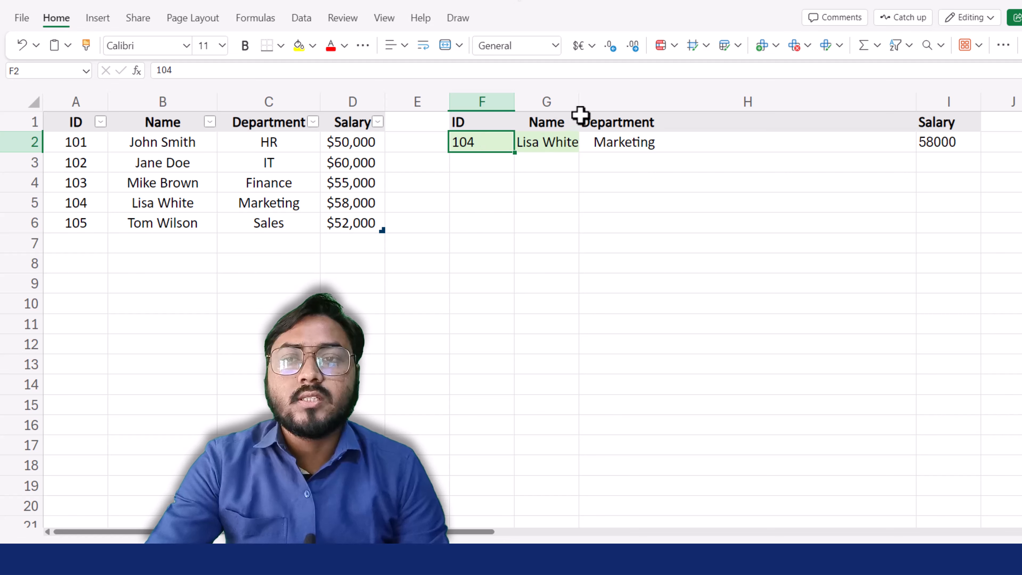
{"action": "left_click_drag", "start_coordinate": [579, 102], "coordinate": [604, 102]}
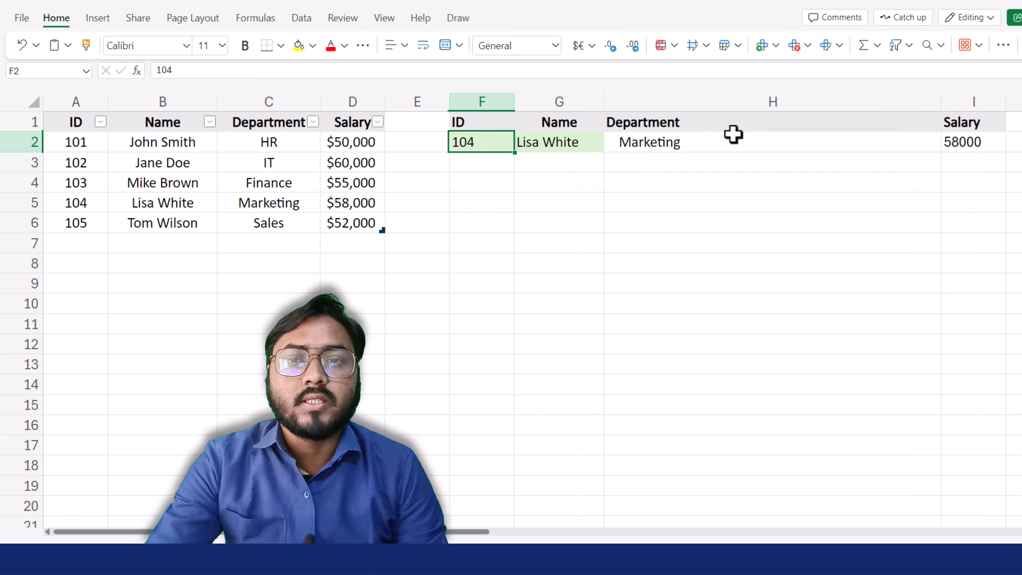
{"action": "left_click_drag", "start_coordinate": [941, 102], "coordinate": [824, 102]}
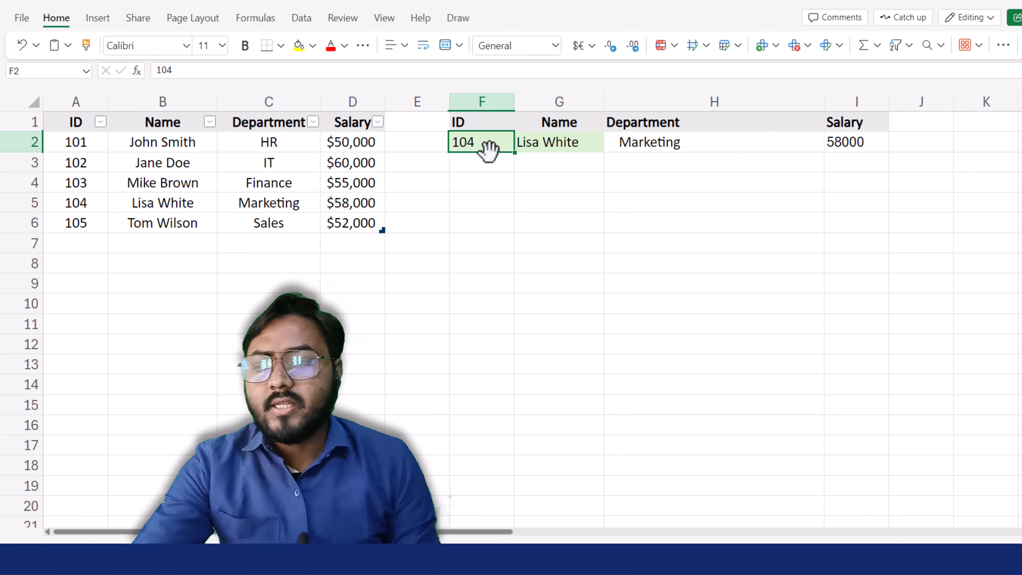
- Test the lookup by entering ID 101 in F2, followed by the unlisted ID 108
{"action": "type", "text": "101"}
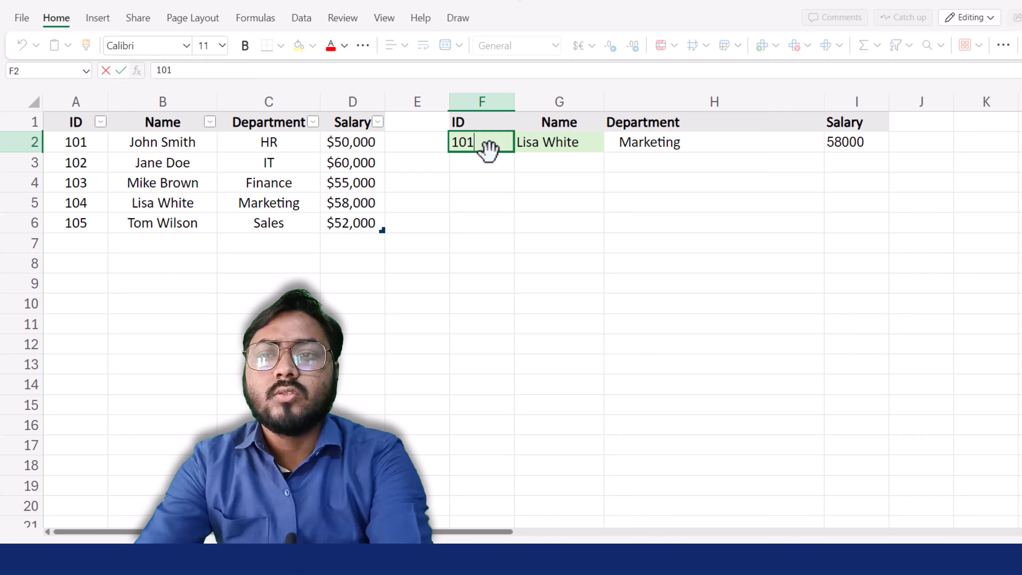
{"action": "key", "text": "Return"}
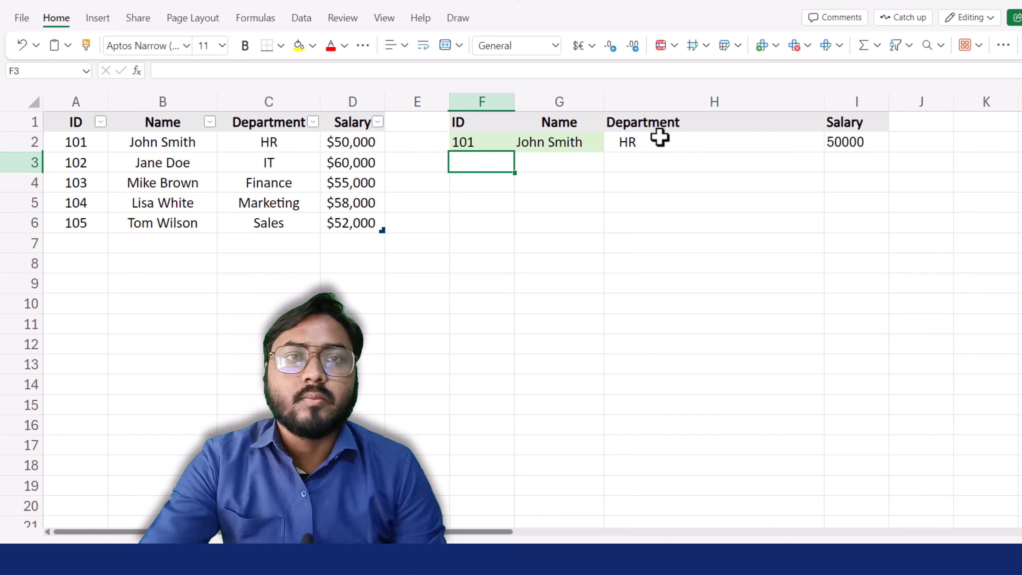
{"action": "left_click", "coordinate": [487, 146]}
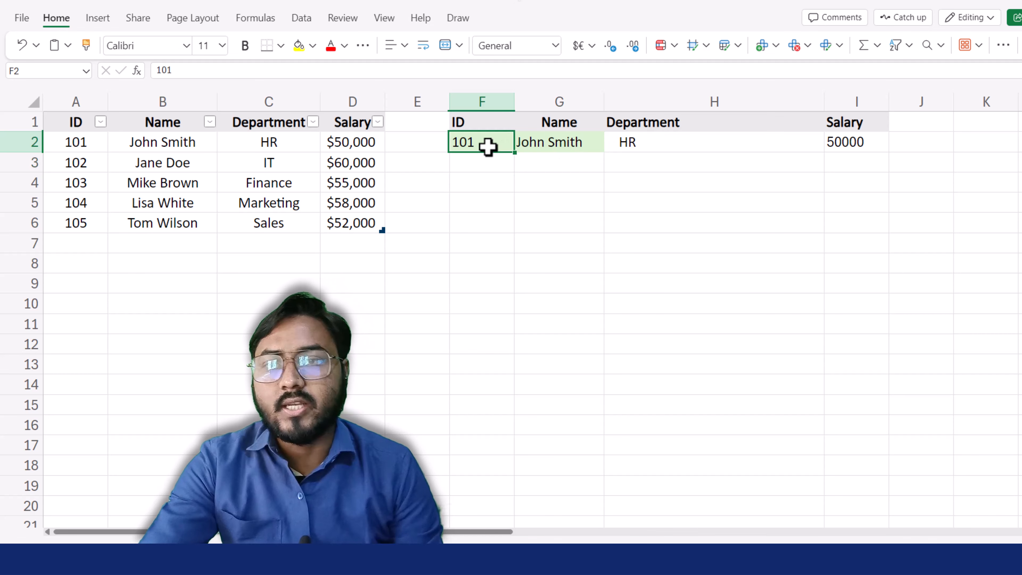
{"action": "type", "text": "108"}
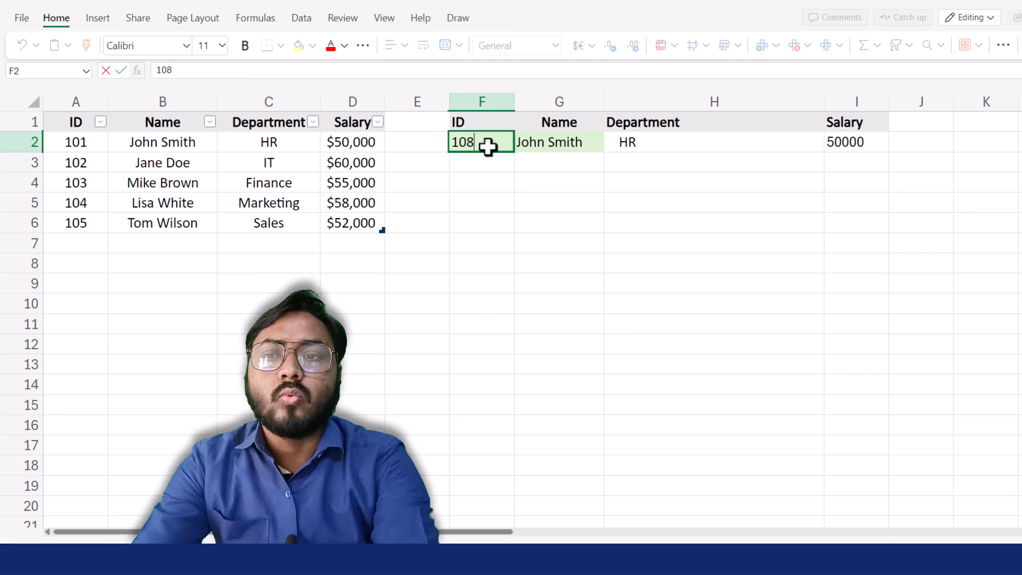
{"action": "key", "text": "Return"}
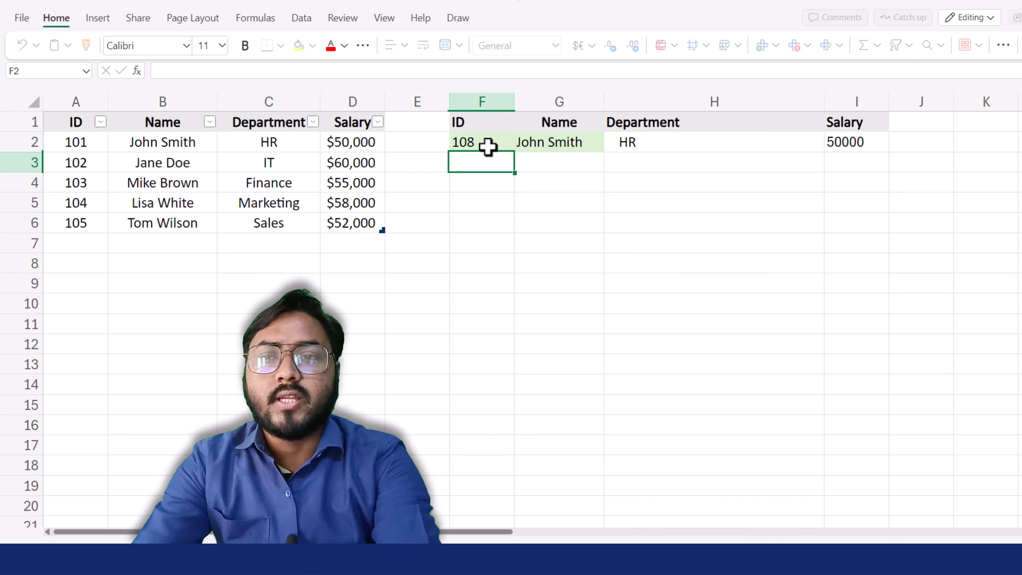